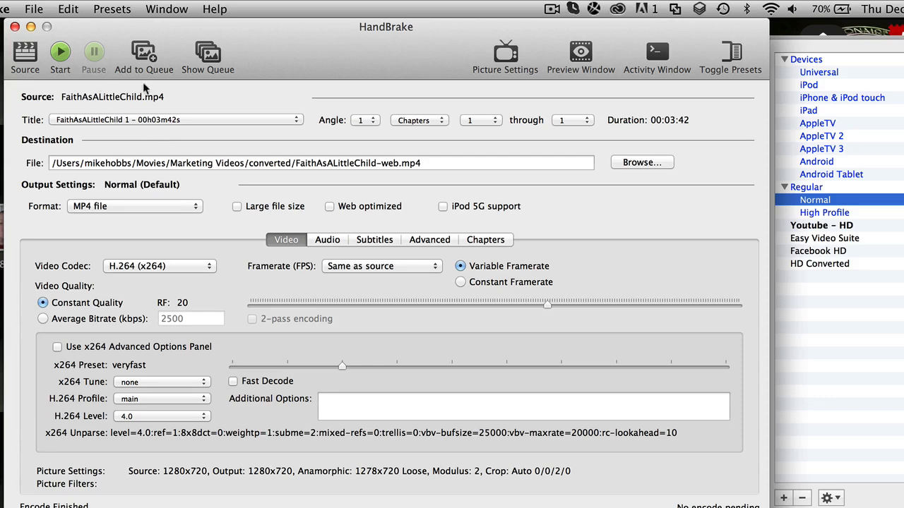
Step: Load ArgueWithSuccess.mp4 from the Marketing Videos folder as the source video
click(25, 56)
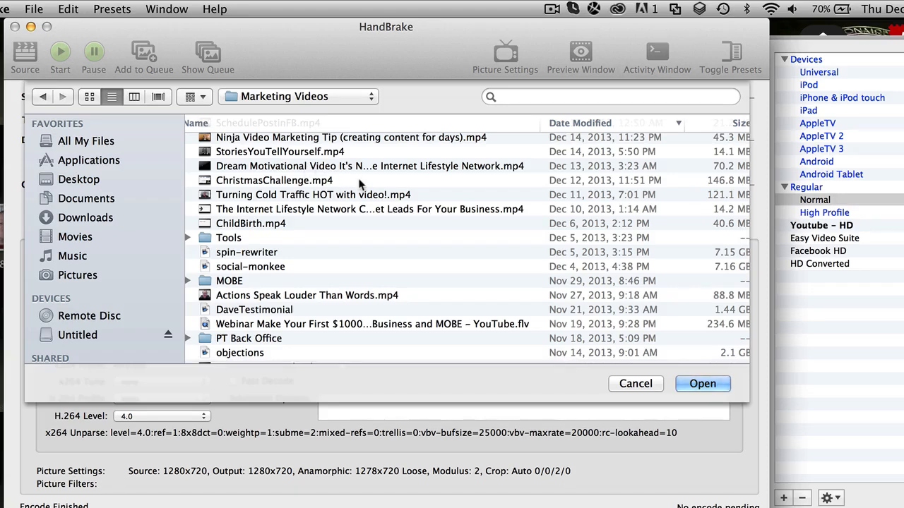
scroll(359, 184, down, 2)
scroll(359, 185, up, 4)
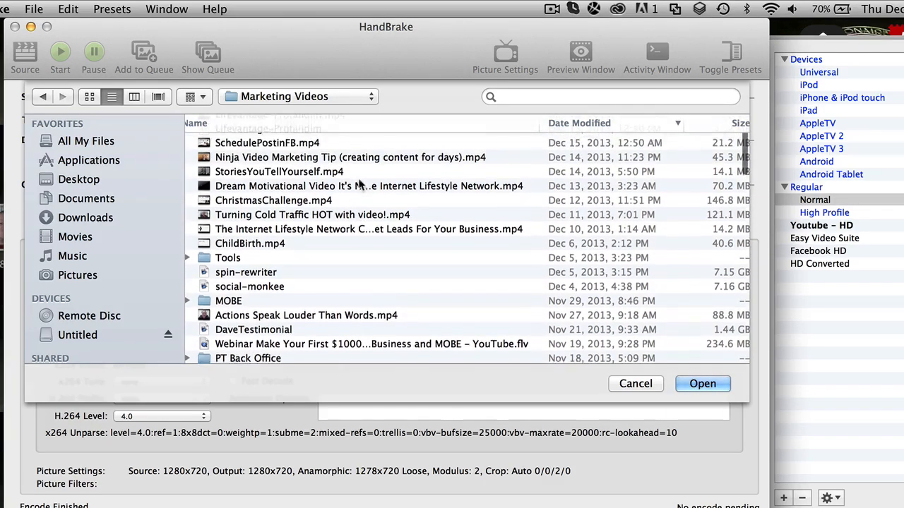
scroll(359, 184, down, 5)
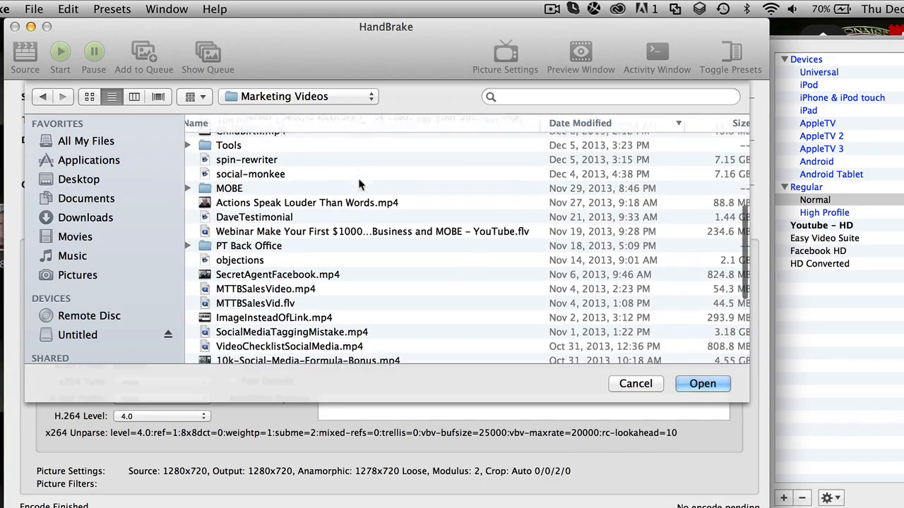
scroll(358, 183, down, 7)
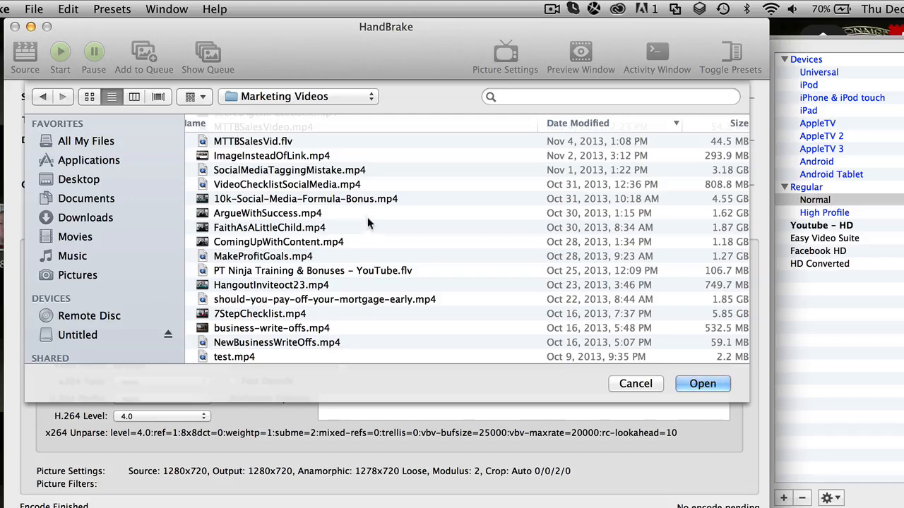
click(366, 212)
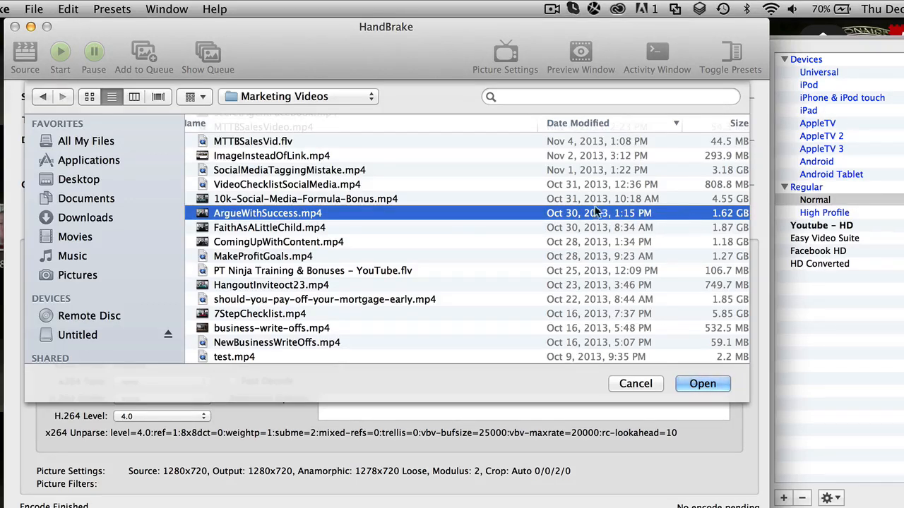
click(692, 383)
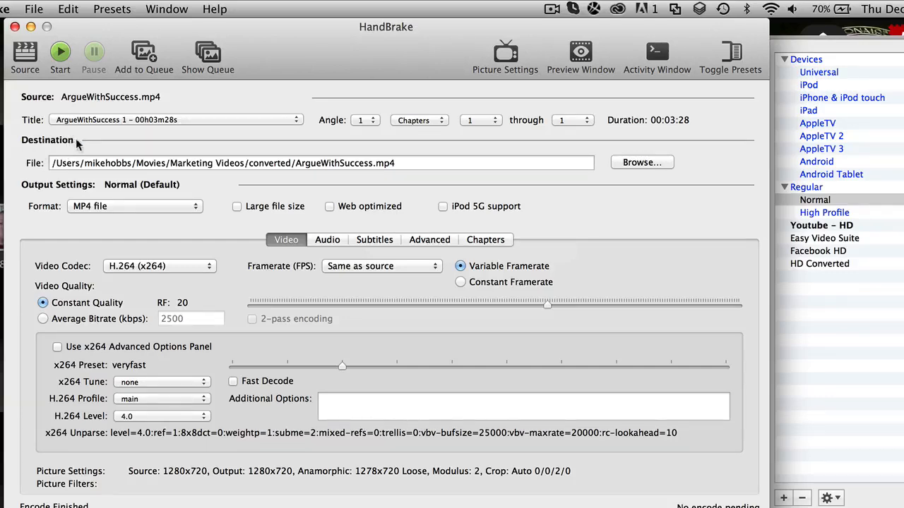
Step: Set the destination file name to ArgueWithSuccess-web.mp4 in the converted folder
click(642, 162)
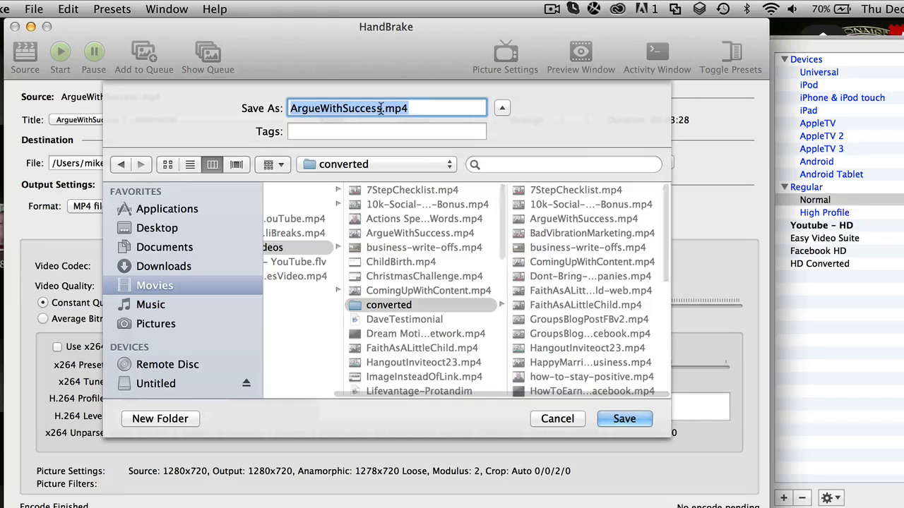
click(381, 108)
text(-)
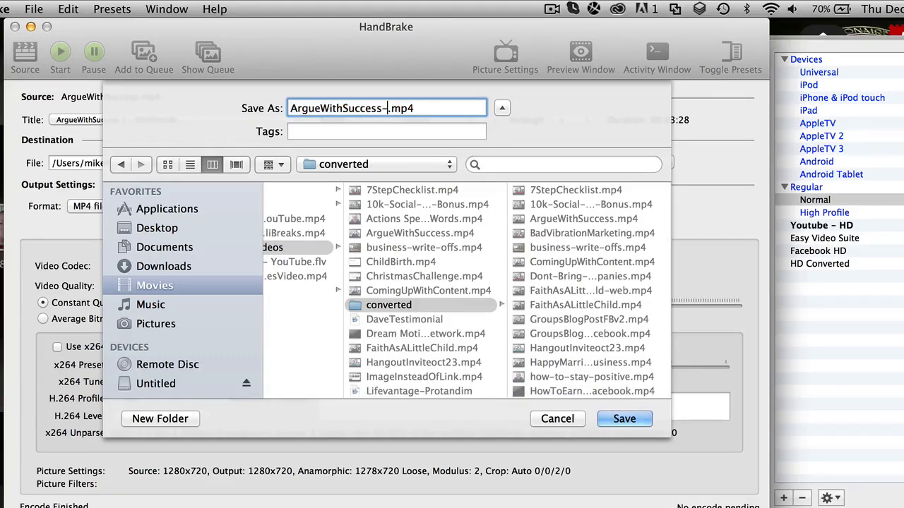
text(web)
drag(289, 108, 408, 110)
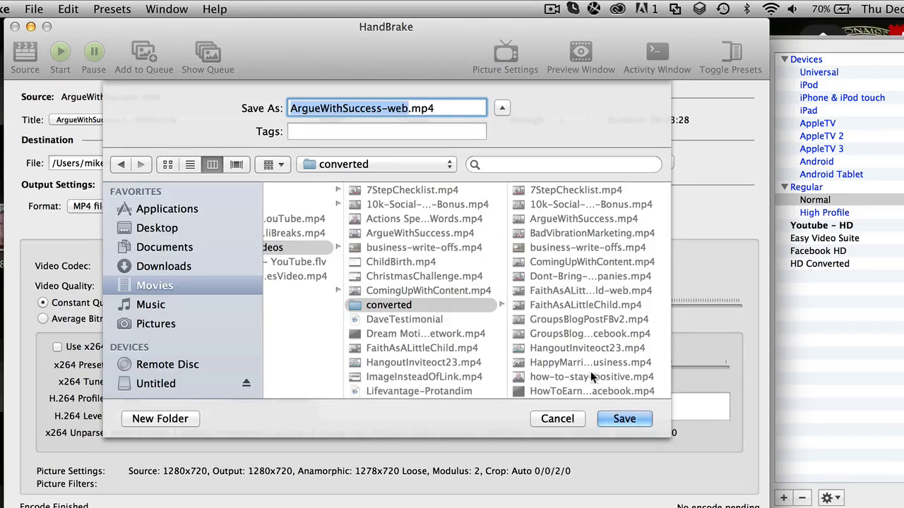
click(621, 419)
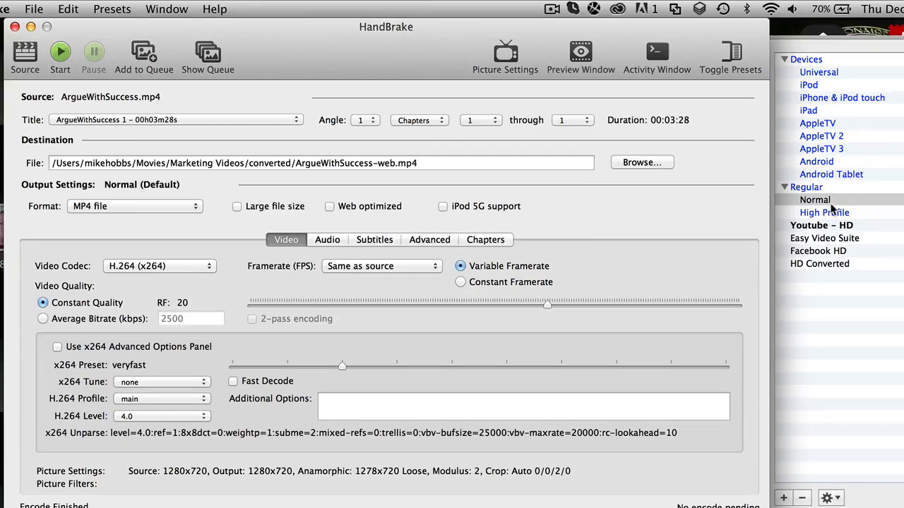
Step: Apply the iPad preset with Large file size turned off and Web optimized turned on
click(818, 111)
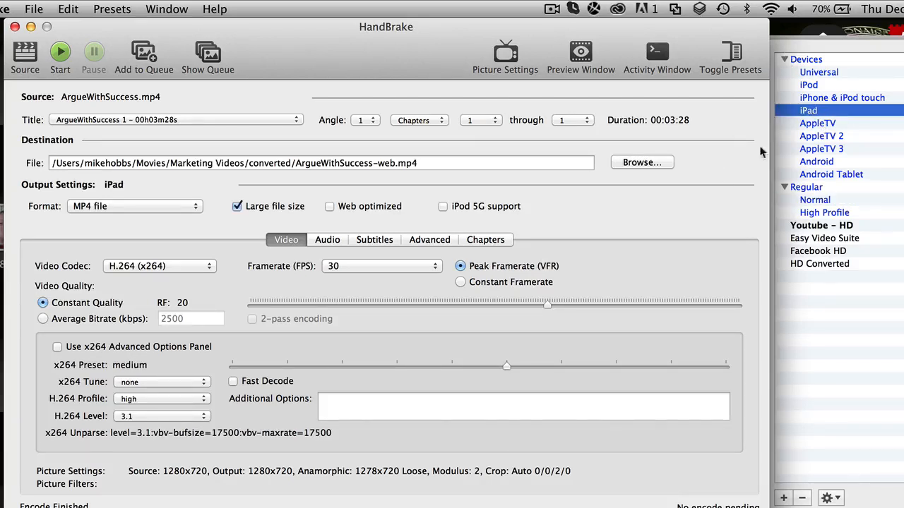
click(730, 57)
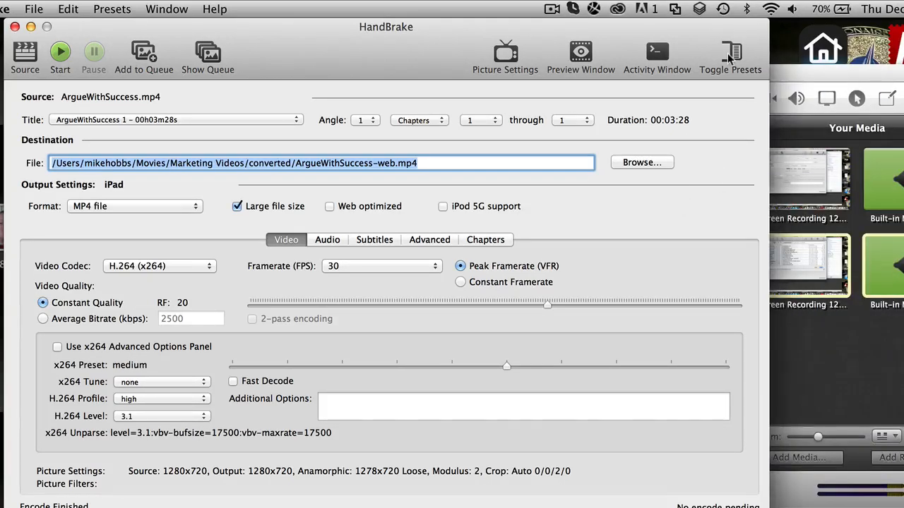
click(729, 56)
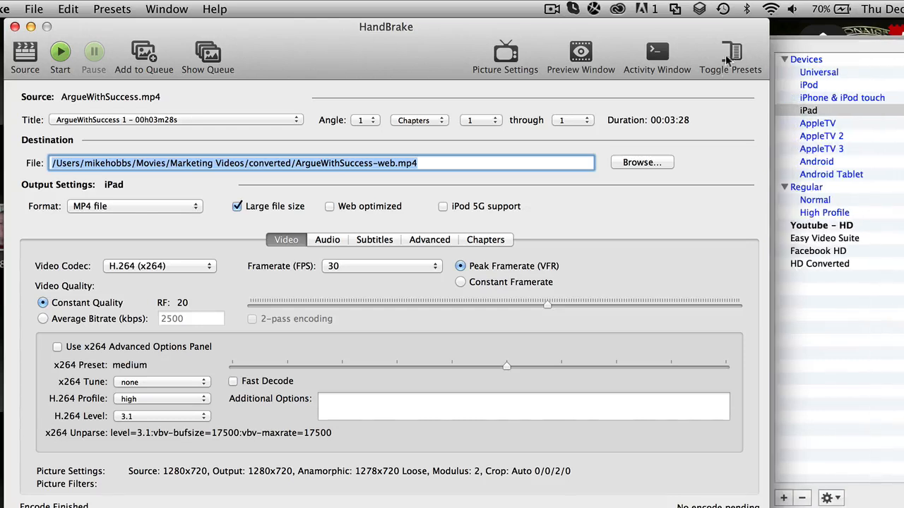
click(813, 122)
click(812, 112)
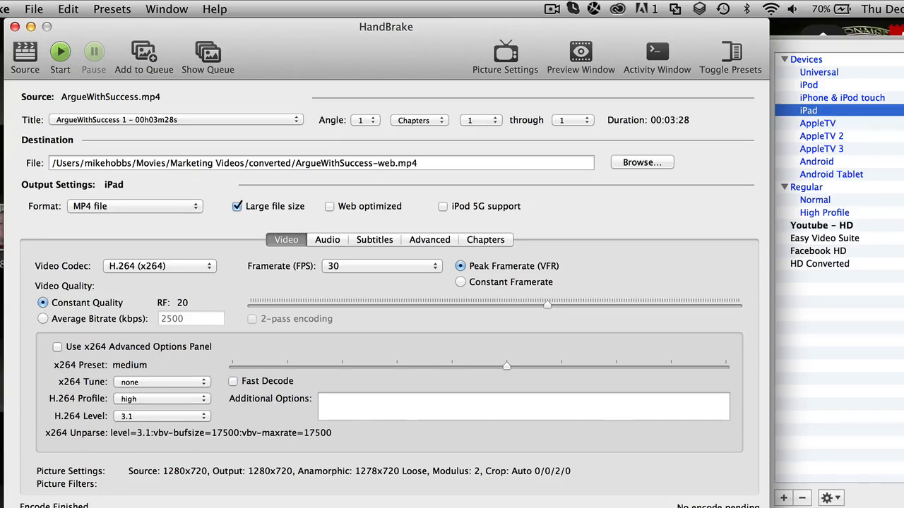
click(237, 206)
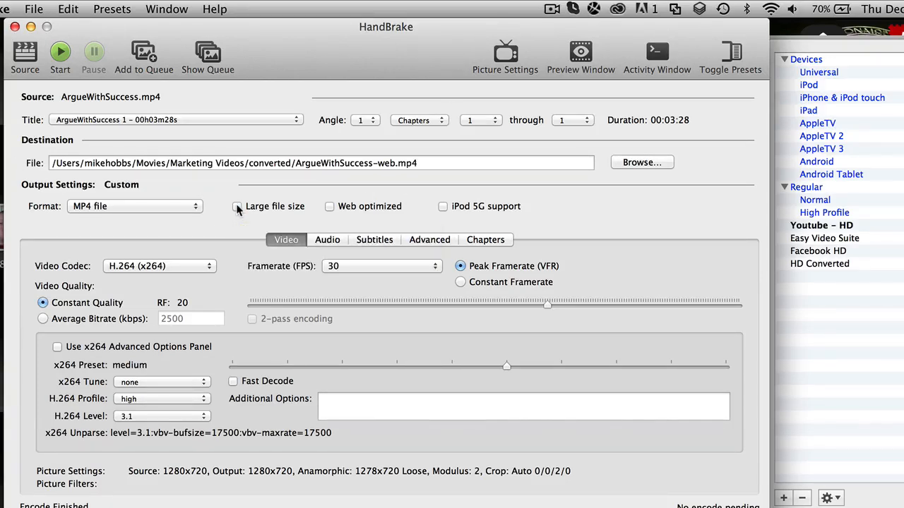
click(329, 207)
Step: Set the average video bitrate to 800 kbps with 2-pass encoding and turbo first pass, and enable the x264 Advanced Options Panel
click(43, 319)
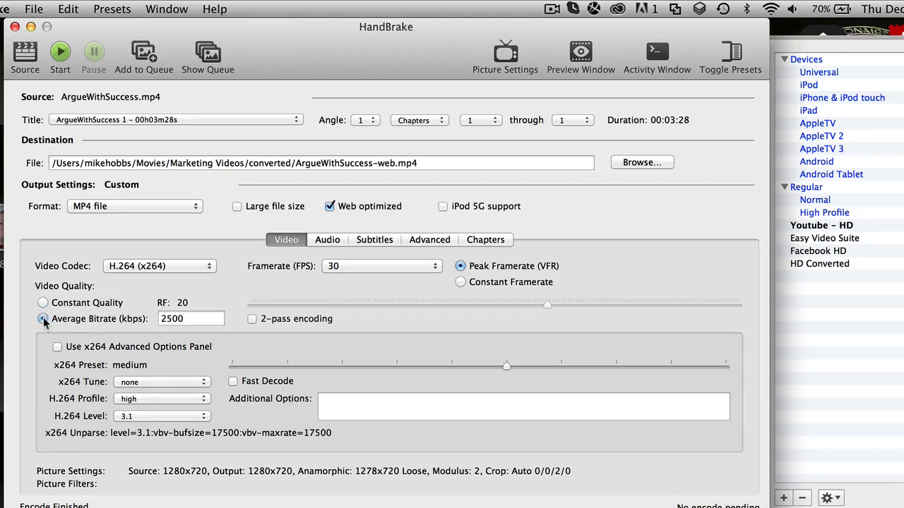
click(196, 323)
text(80)
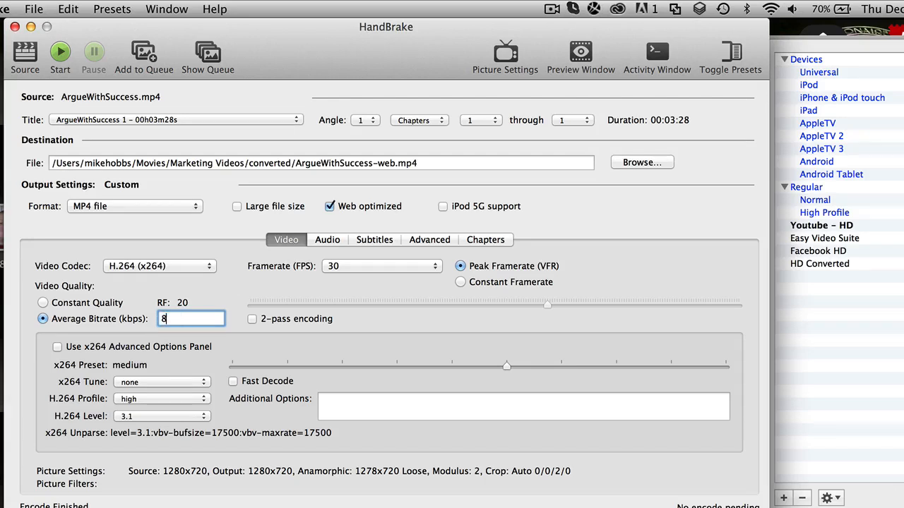
click(252, 319)
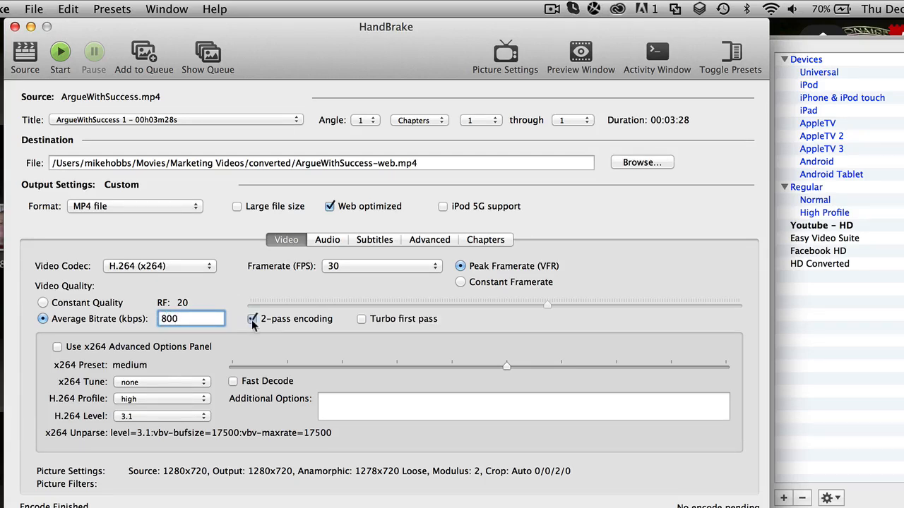
click(362, 319)
click(58, 348)
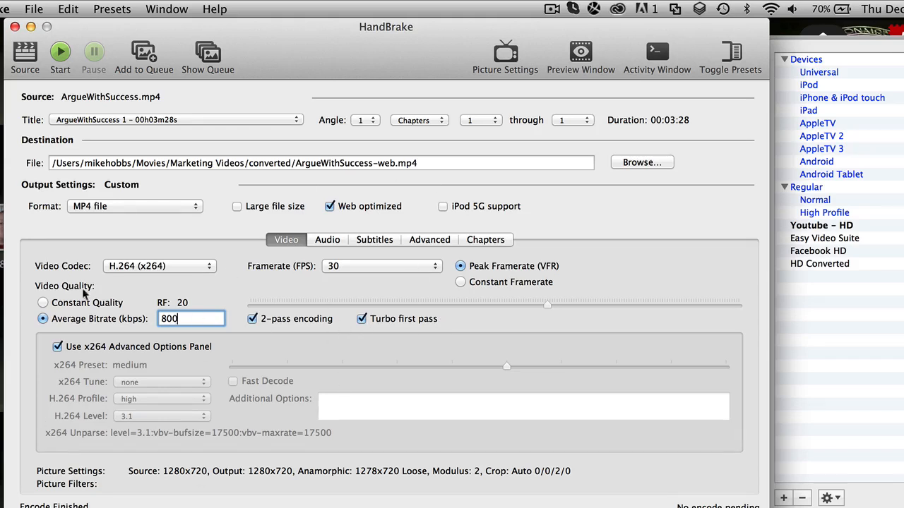
Step: Set the bitrate of the English AAC audio track to 128
click(325, 240)
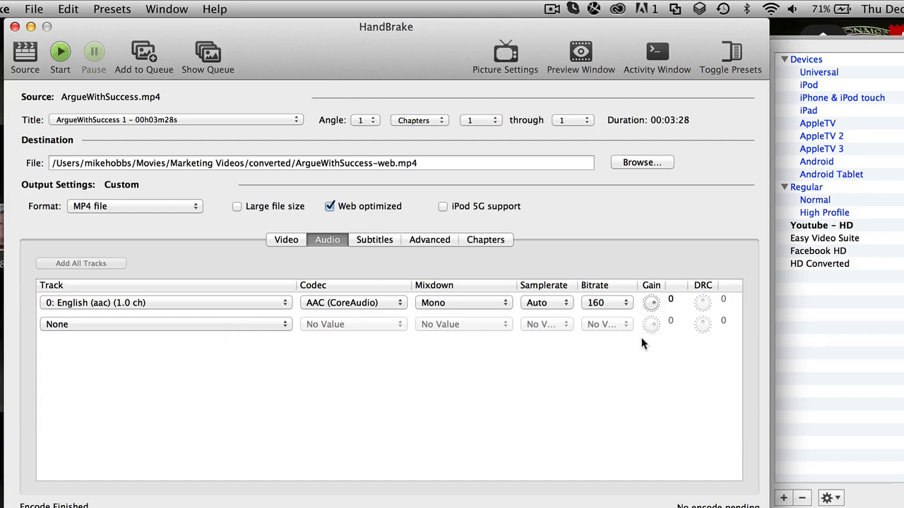
click(615, 306)
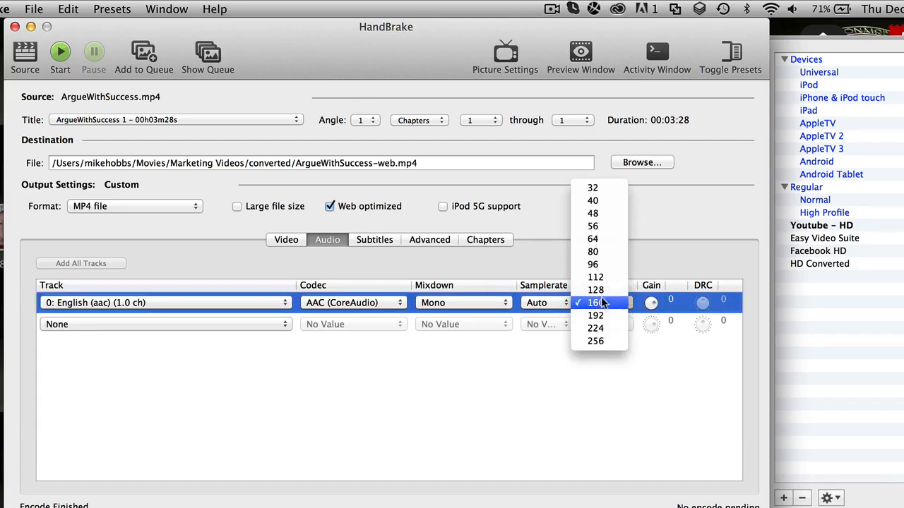
click(596, 290)
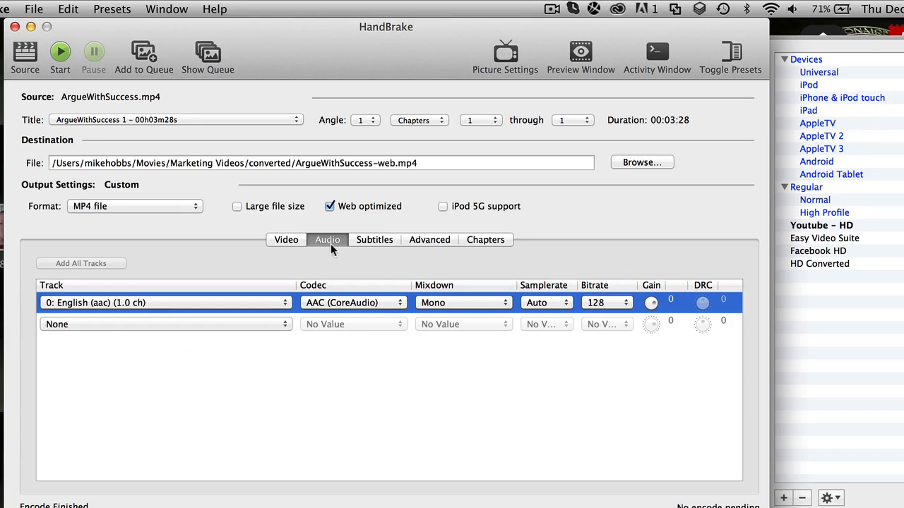
Step: Set the advanced encoding options to 4 reference frames and a maximum of 2 B-frames
click(429, 241)
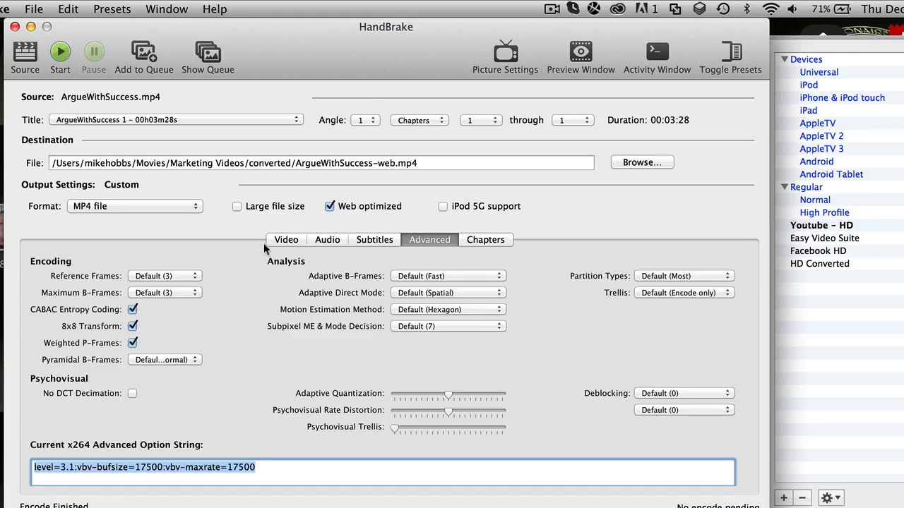
click(195, 280)
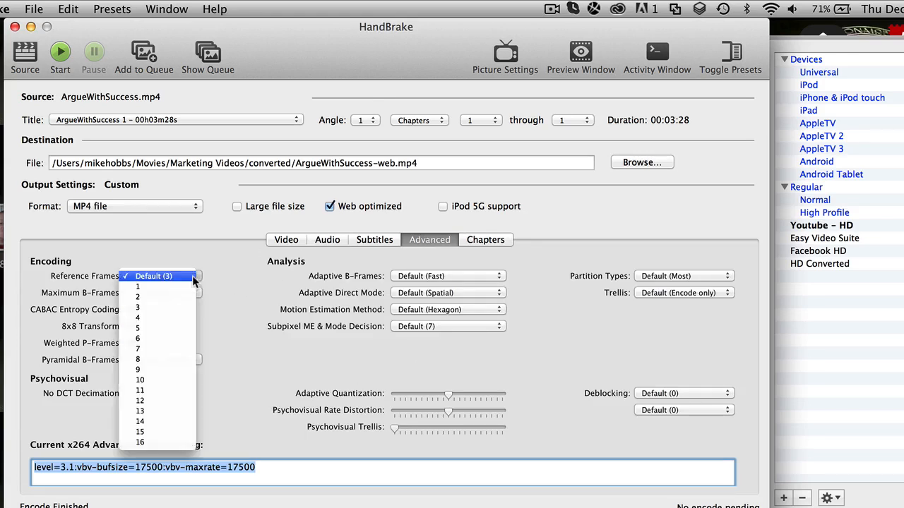
click(178, 317)
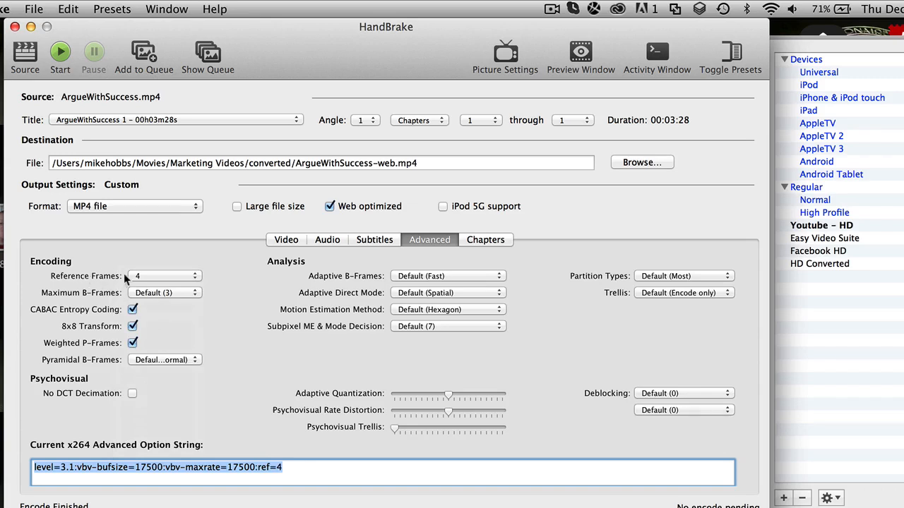
click(180, 292)
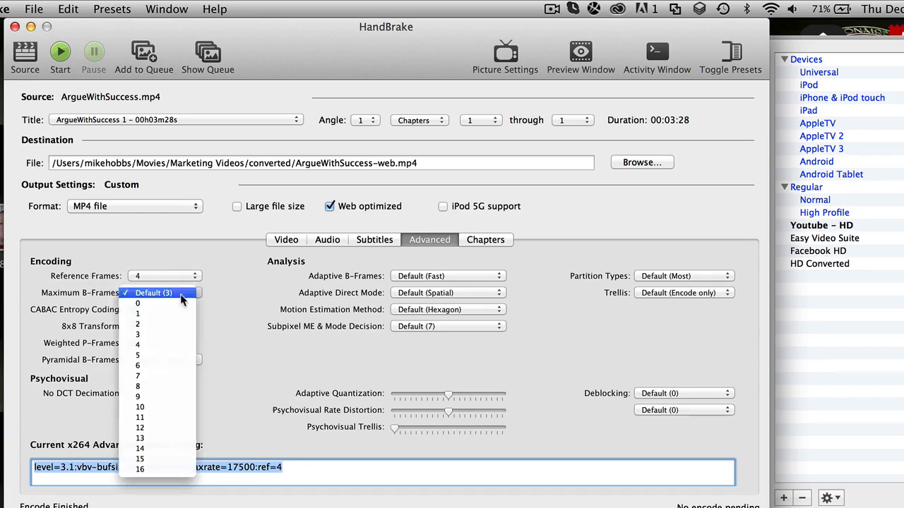
click(161, 325)
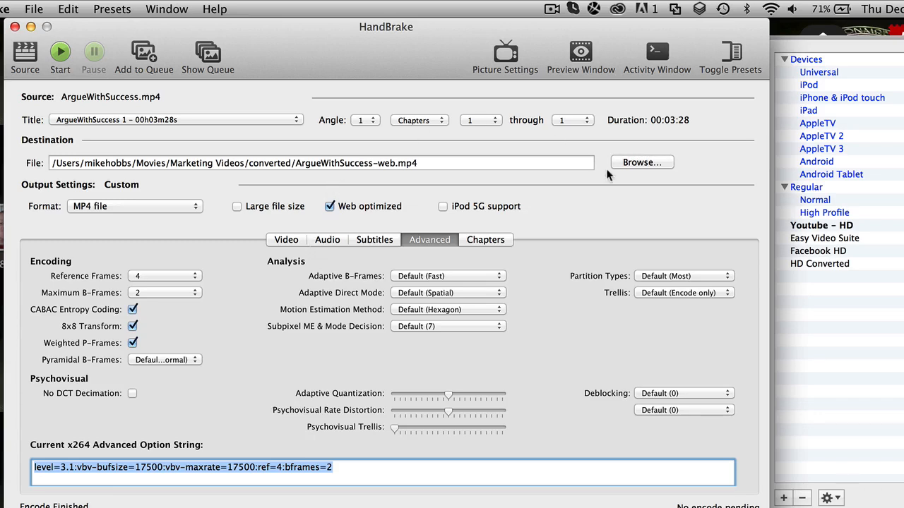
Step: Save the current settings as a new preset named "HD setting online" with a custom picture size of 1280 x 720
click(783, 498)
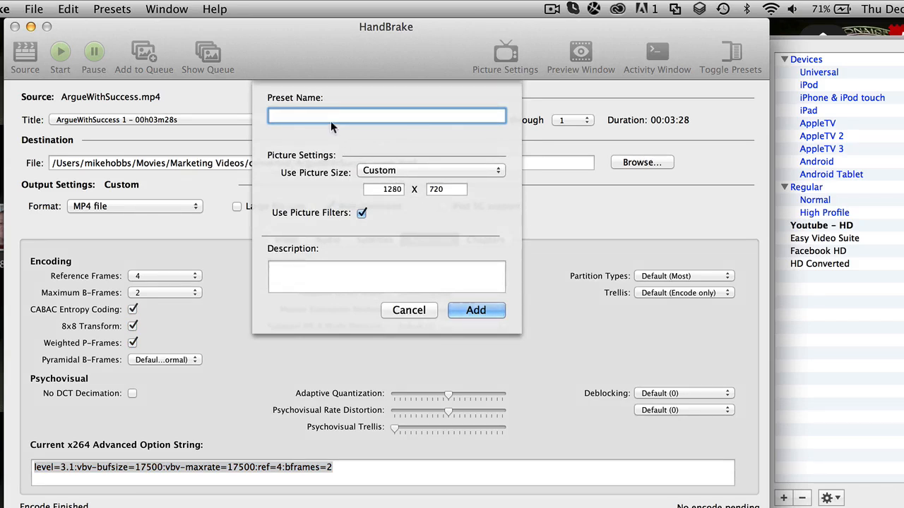
text(HD setting online)
click(394, 189)
drag(394, 189, 427, 180)
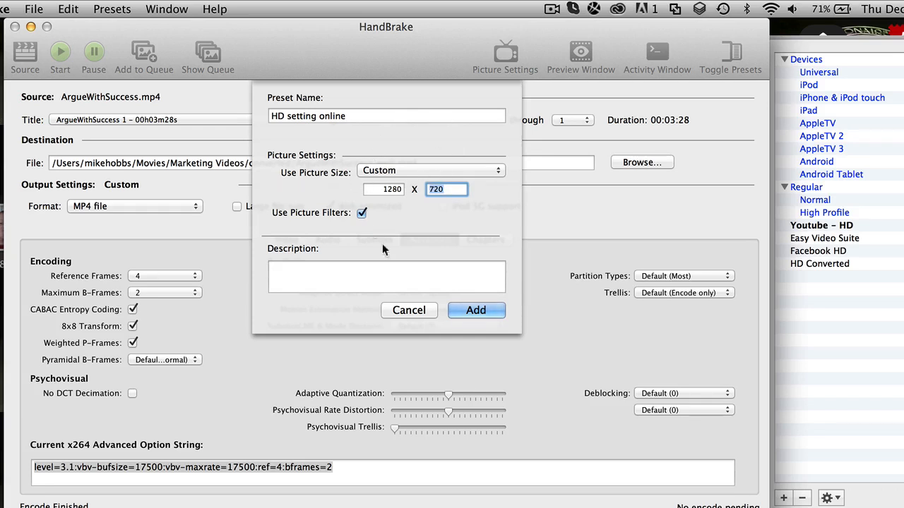
click(473, 311)
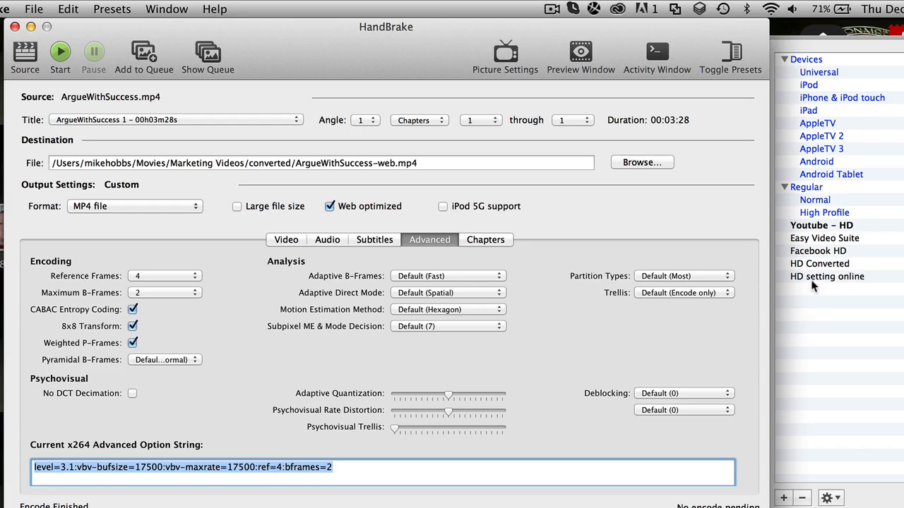
Step: Apply the "HD setting online" preset to the ArgueWithSuccess video
click(787, 276)
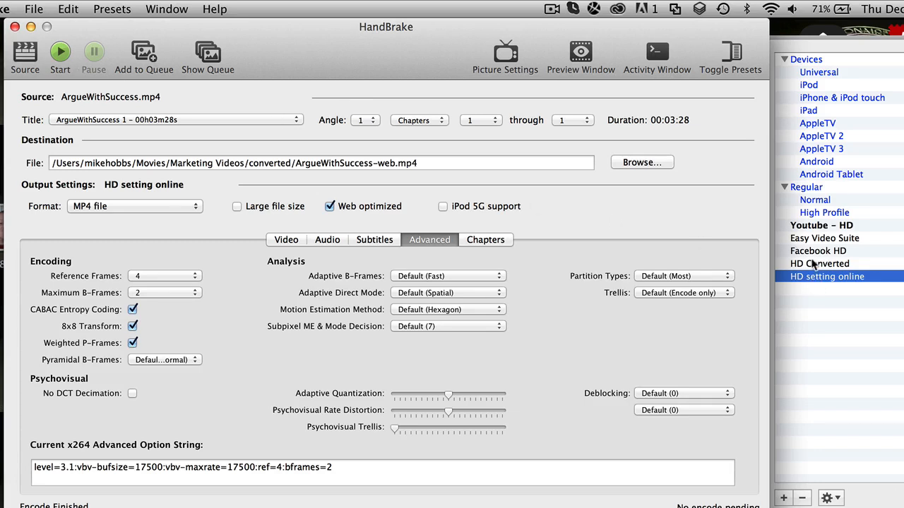
click(812, 264)
click(815, 277)
click(830, 498)
click(551, 8)
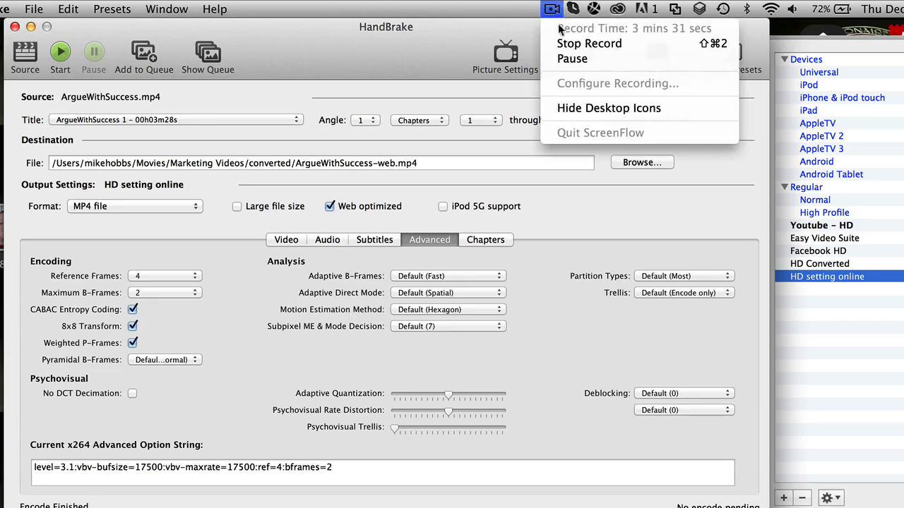
click(571, 59)
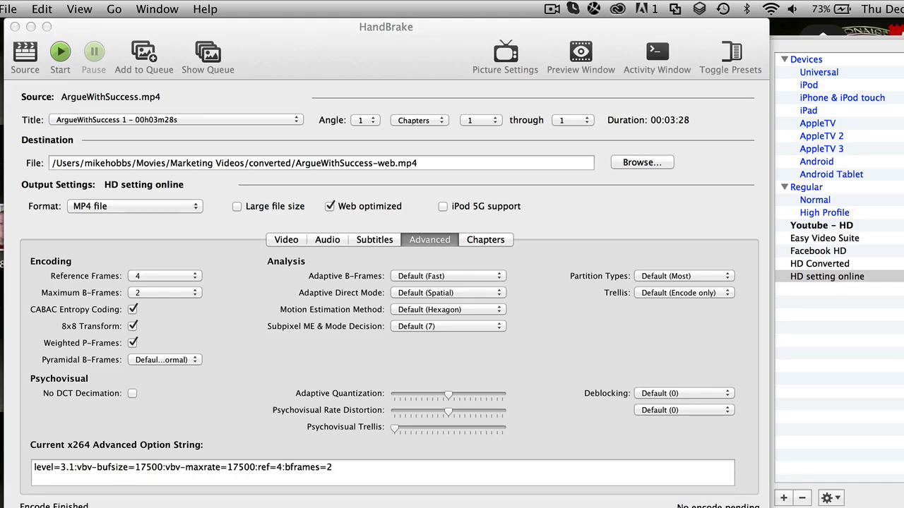
Step: Switch to the converted folder in Finder and select ArgueWithSuccess-web.mp4 to examine its file size
click(847, 507)
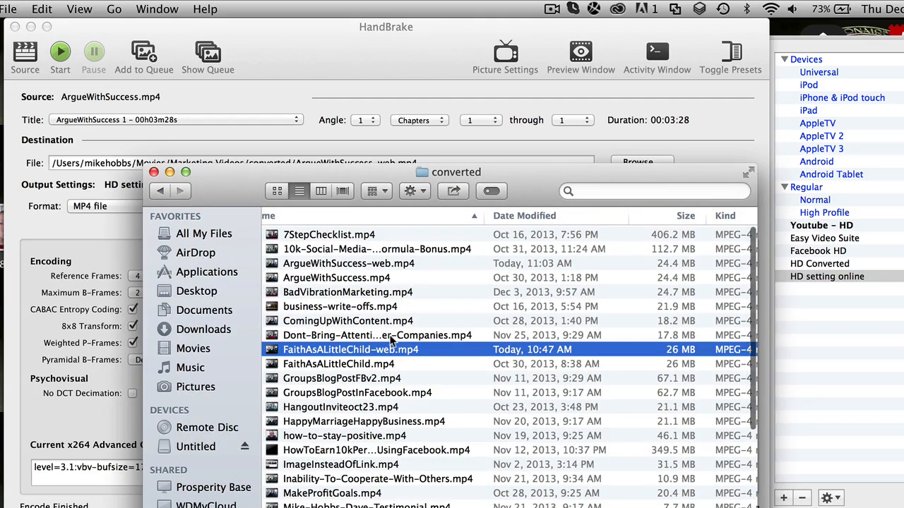
click(392, 264)
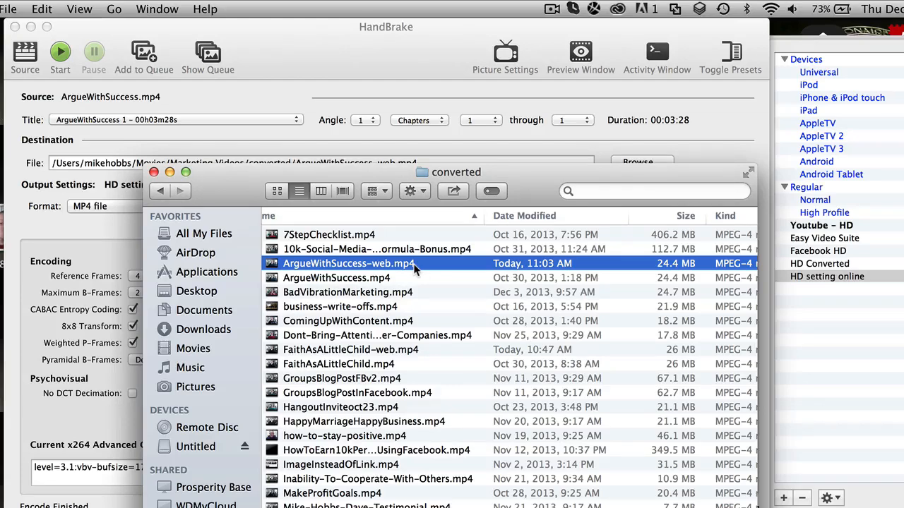
Step: Switch to ScreenFlow and examine the video data rate in the Youtube HD preset's custom export settings, then cancel the export
drag(532, 182, 570, 94)
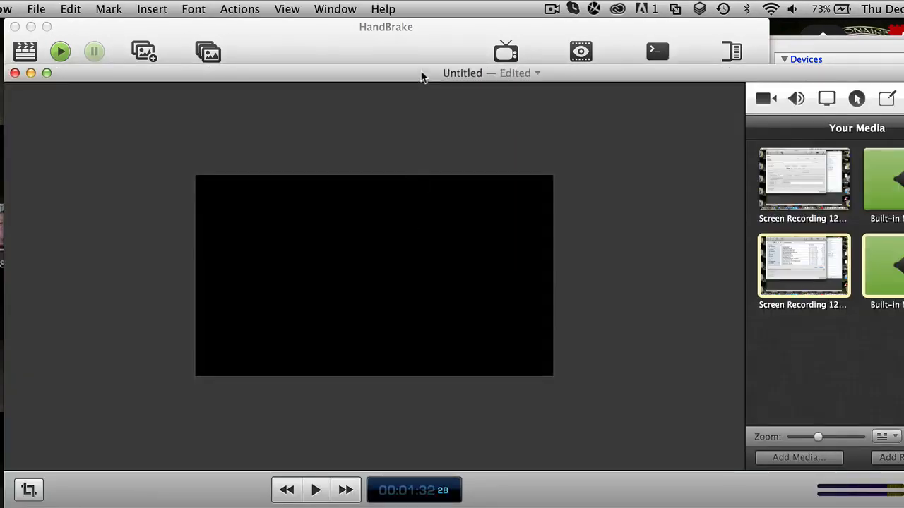
mouse_move(421, 75)
mouse_down()
mouse_move(418, 51)
mouse_move(420, 73)
mouse_up()
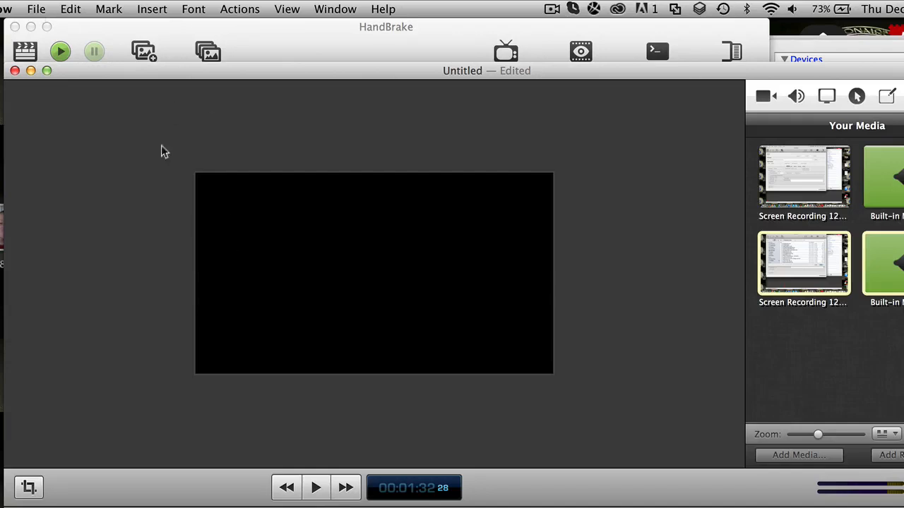
click(37, 9)
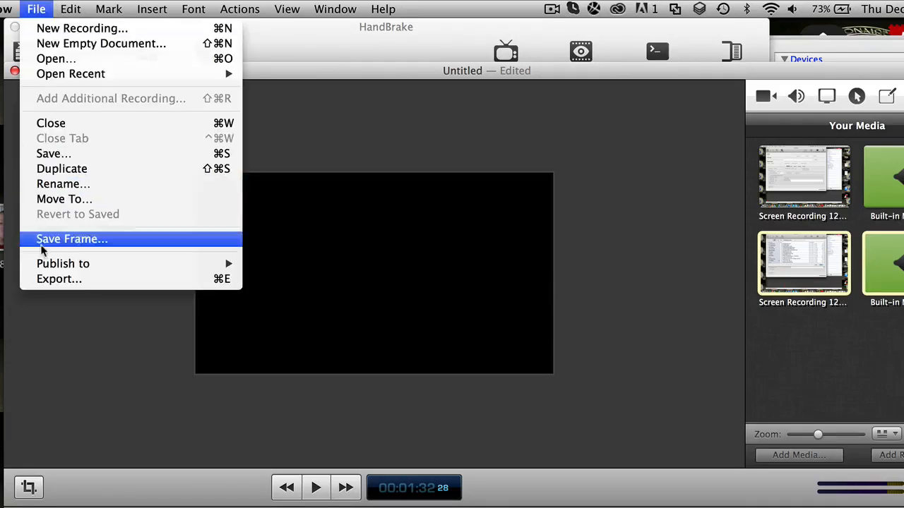
click(59, 281)
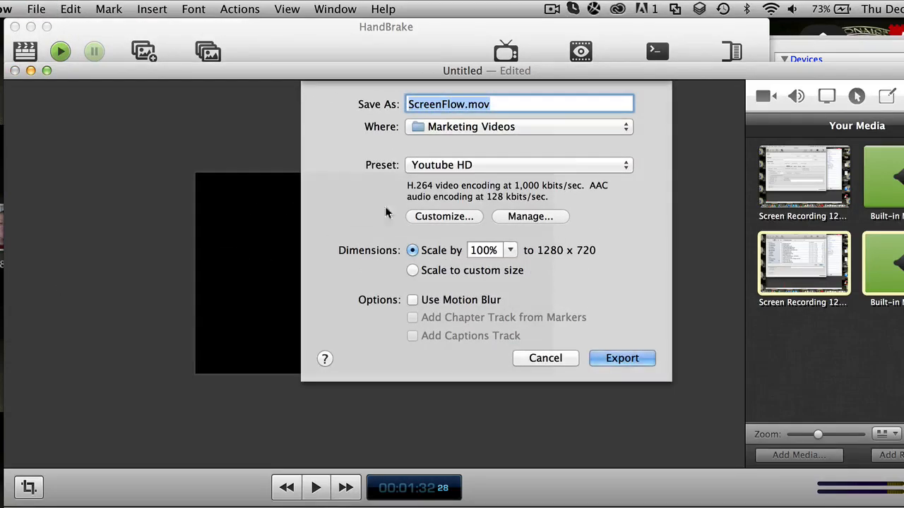
click(444, 217)
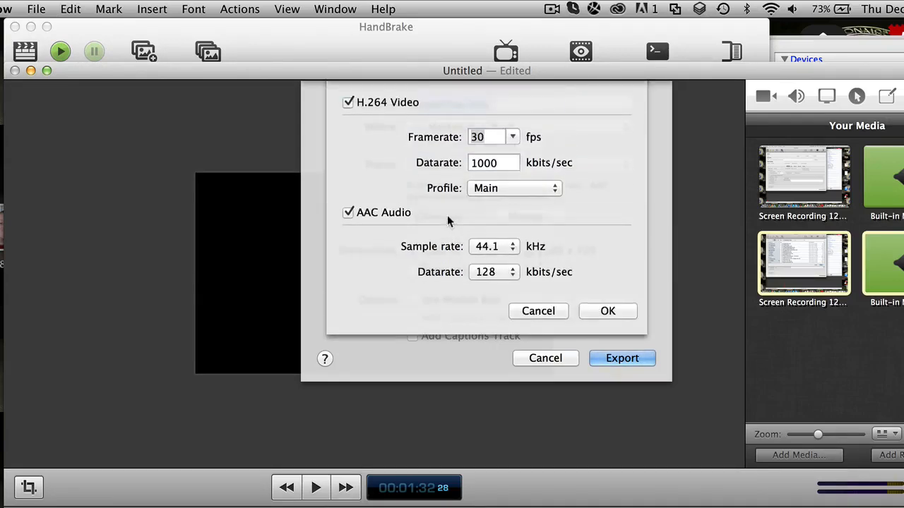
drag(511, 162, 473, 163)
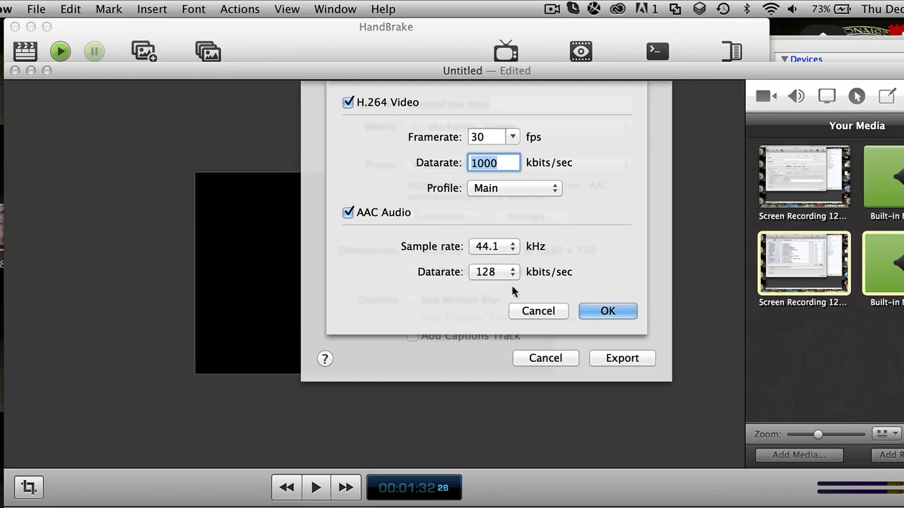
click(534, 310)
click(535, 358)
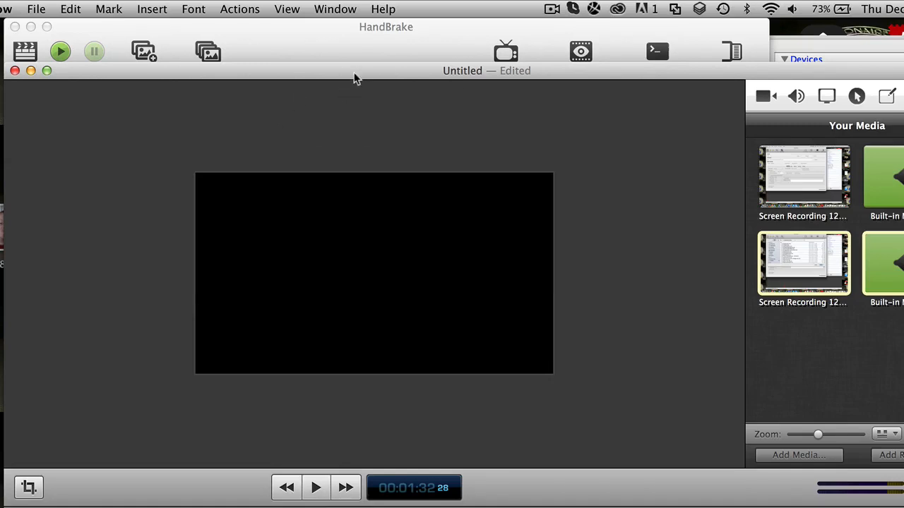
Step: Switch back to the HandBrake window with the advanced encoding options for the ArgueWithSuccess video
click(338, 29)
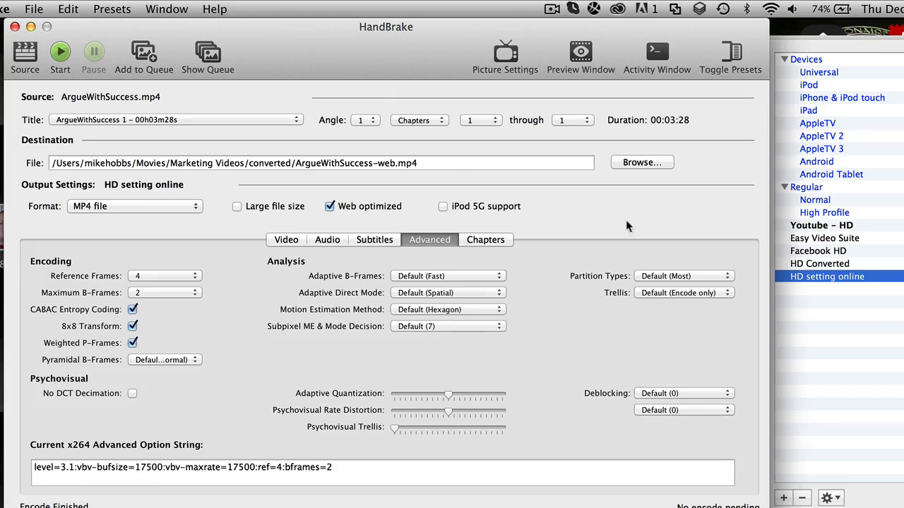
mouse_move(632, 273)
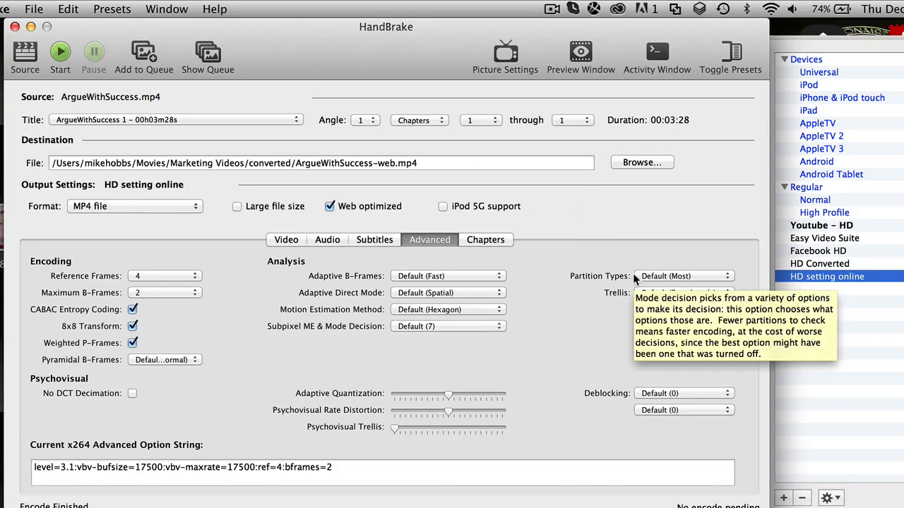